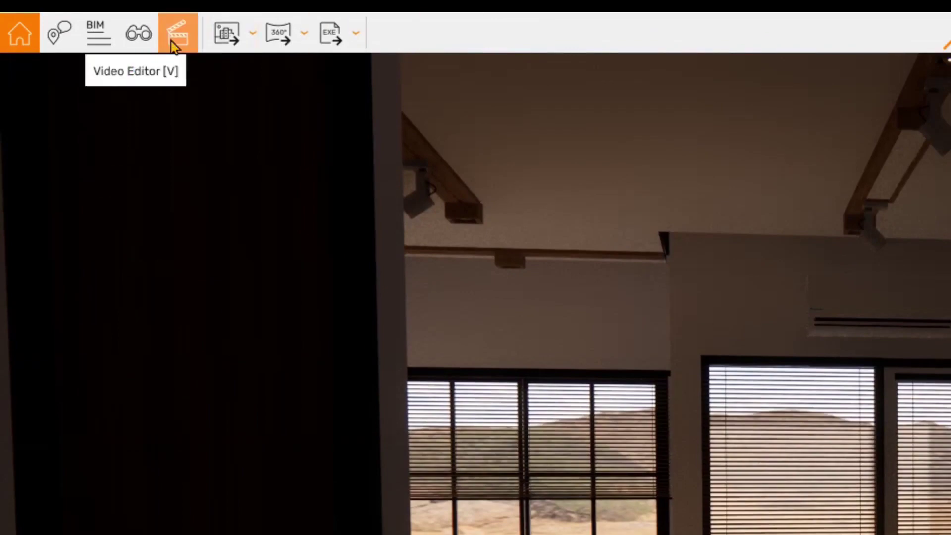
click(173, 41)
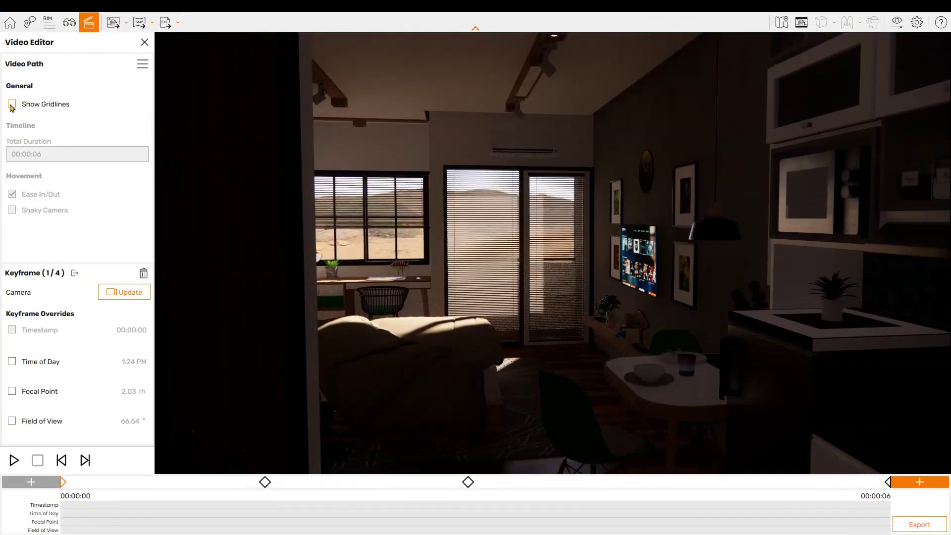
Step: Toggle the Video Editor's composition gridlines on, then off again
click(11, 105)
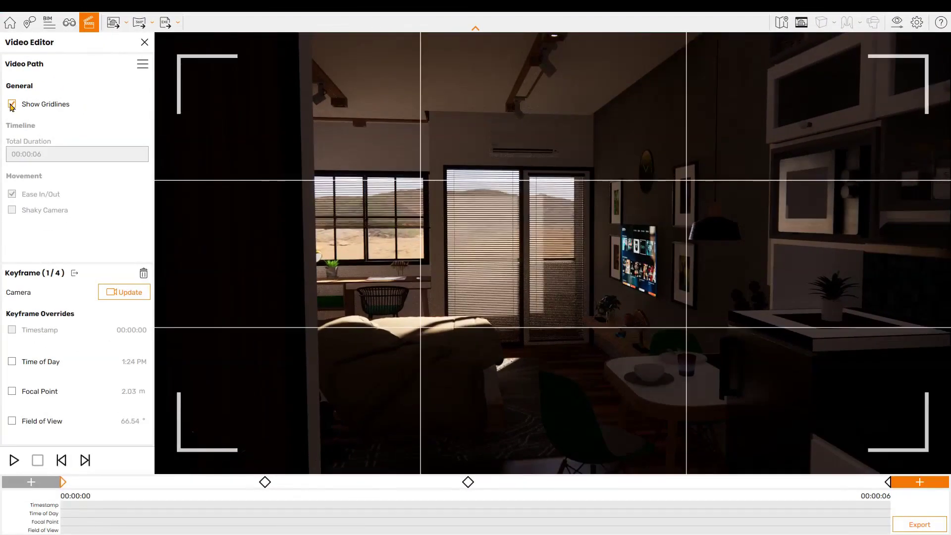
click(12, 105)
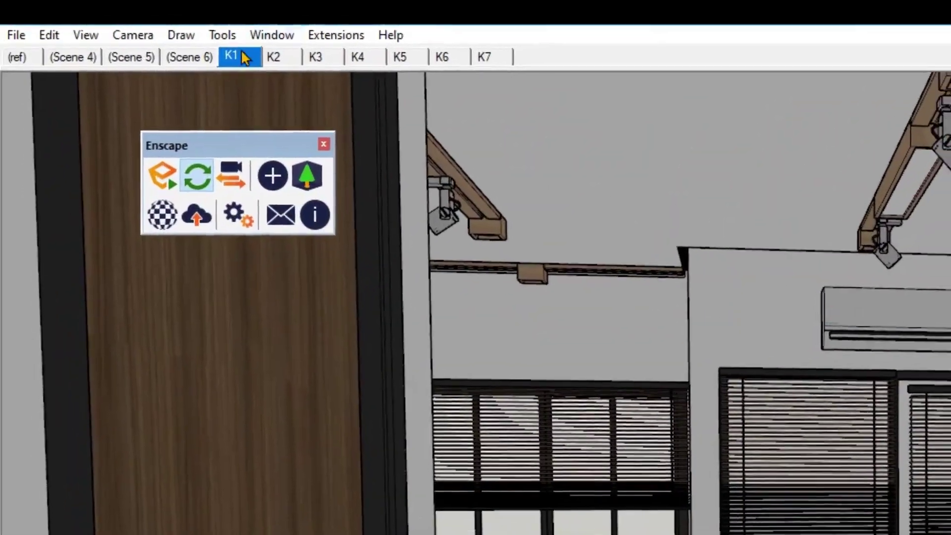
Step: Add scene K1 as the first keyframe and K7 as the last, then select scene K2
click(229, 180)
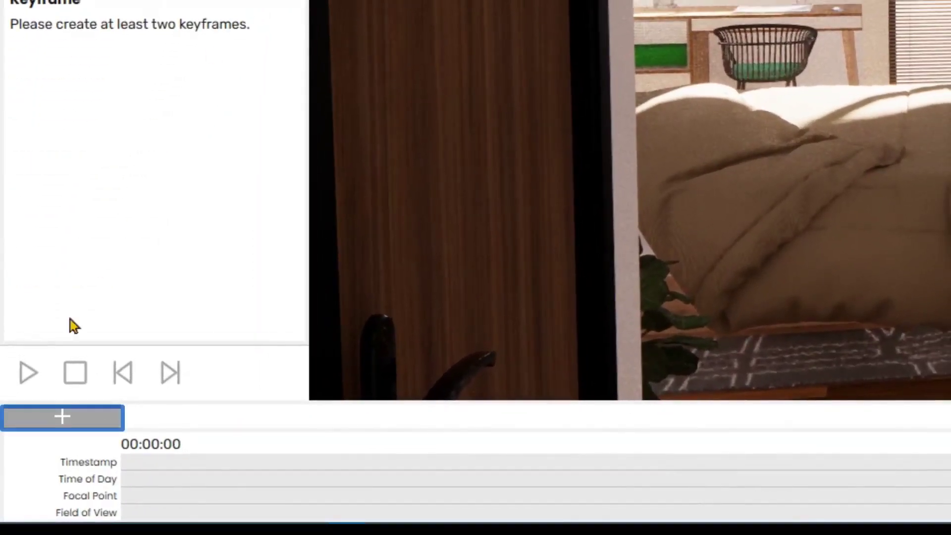
click(57, 416)
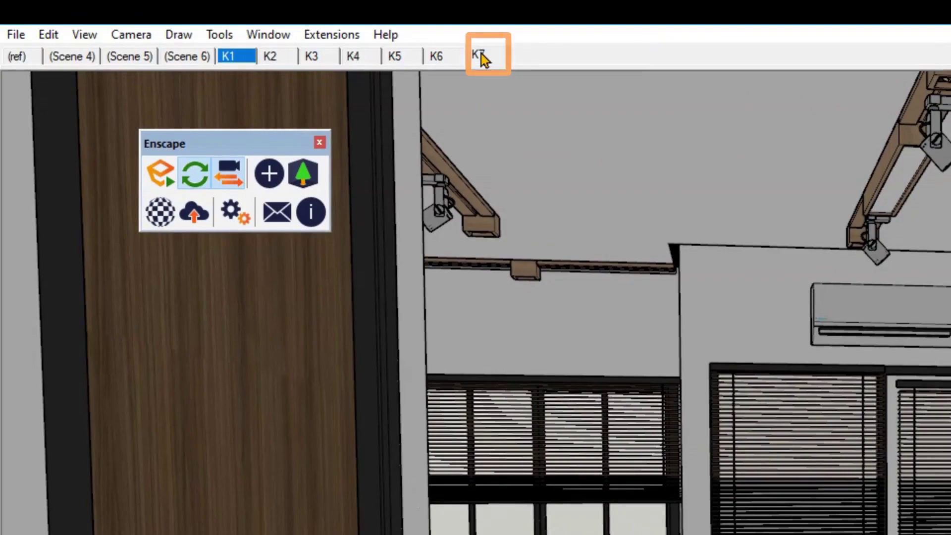
click(240, 28)
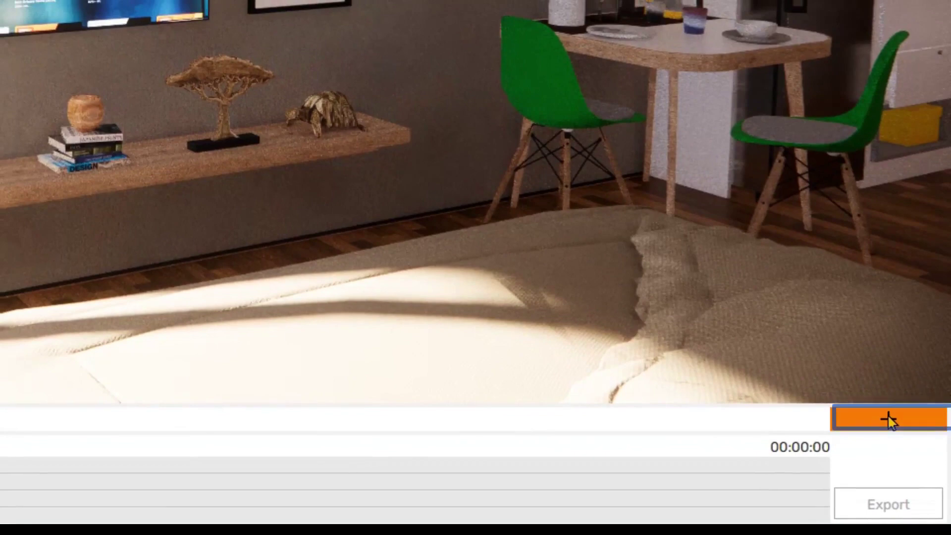
click(888, 420)
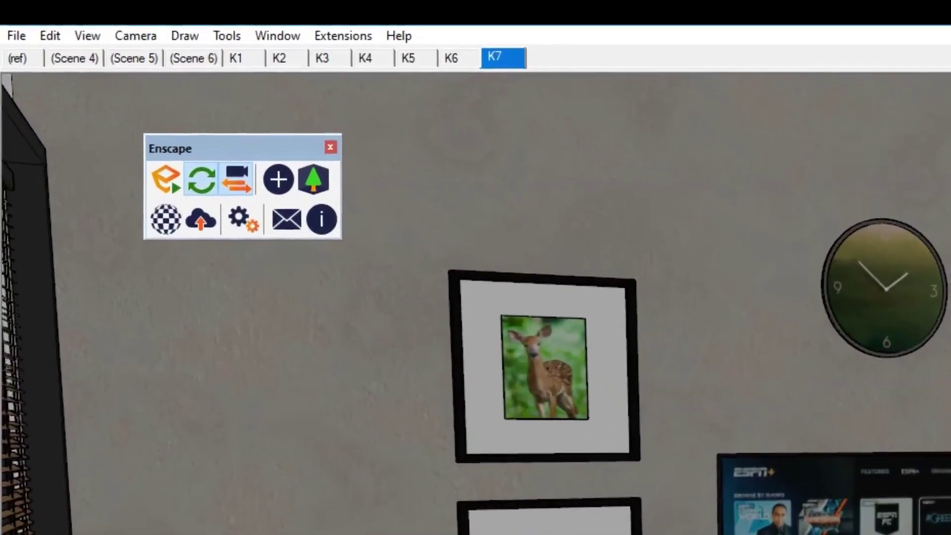
click(266, 53)
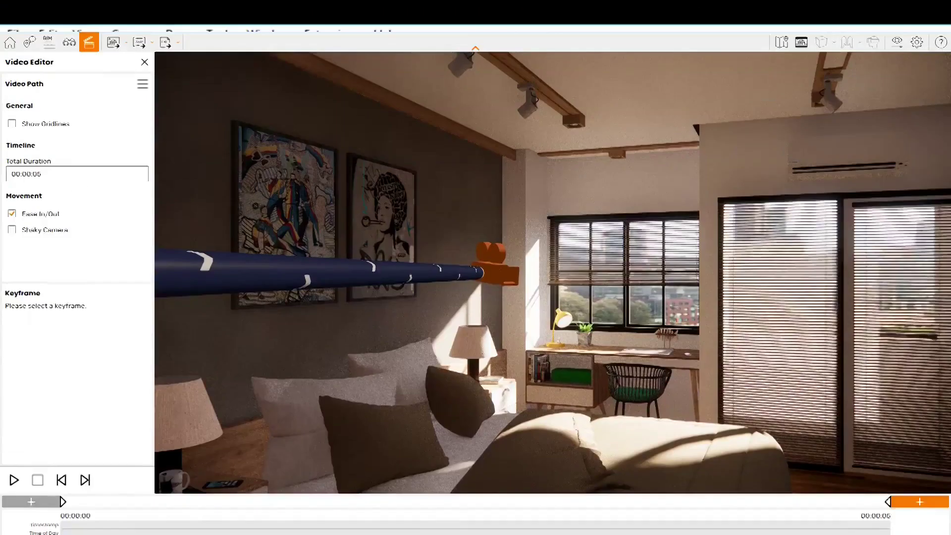
mouse_move(518, 482)
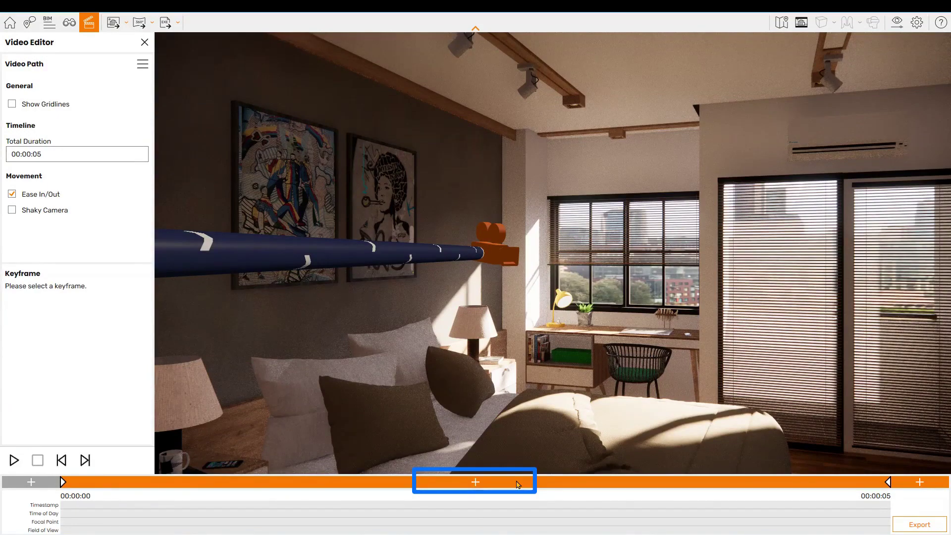
Step: Insert in-between keyframes from scenes K2 through K6 along the Enscape timeline
click(517, 484)
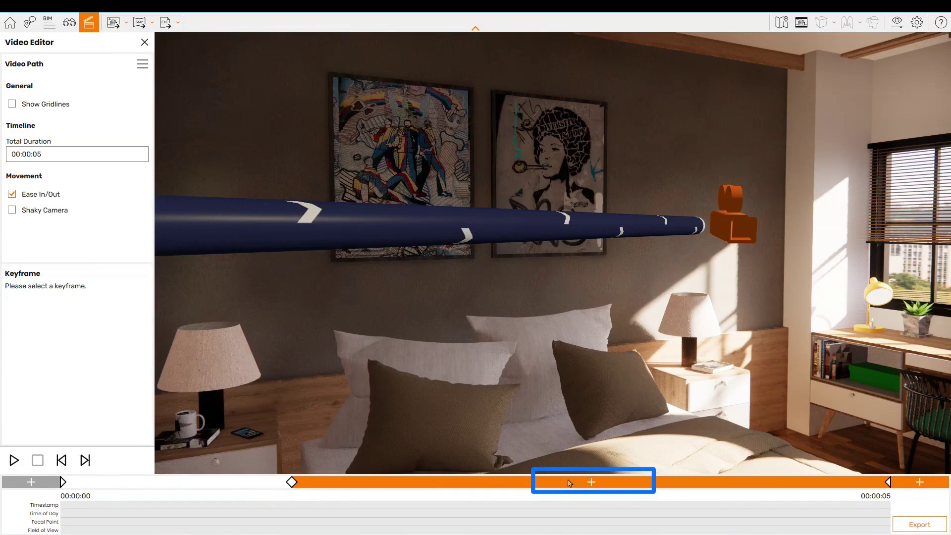
click(569, 483)
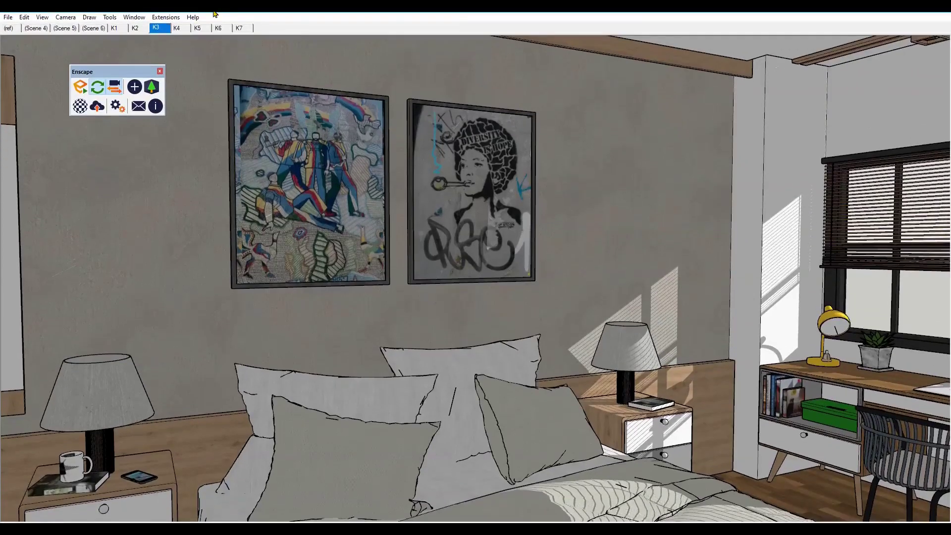
click(176, 29)
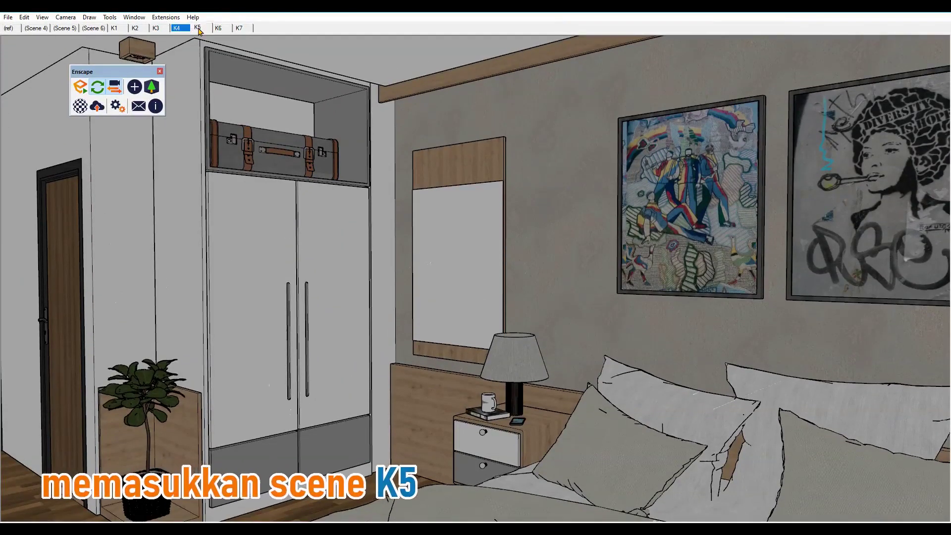
click(198, 28)
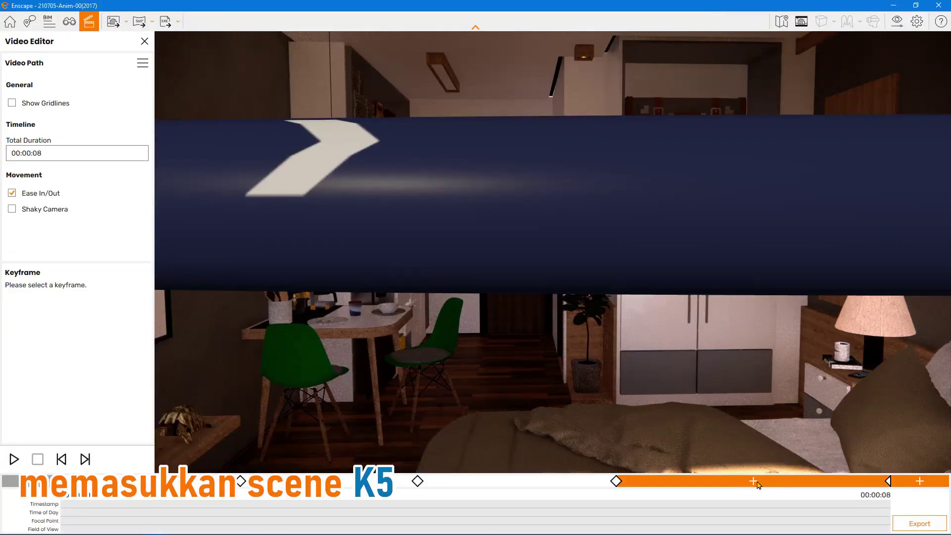
click(757, 482)
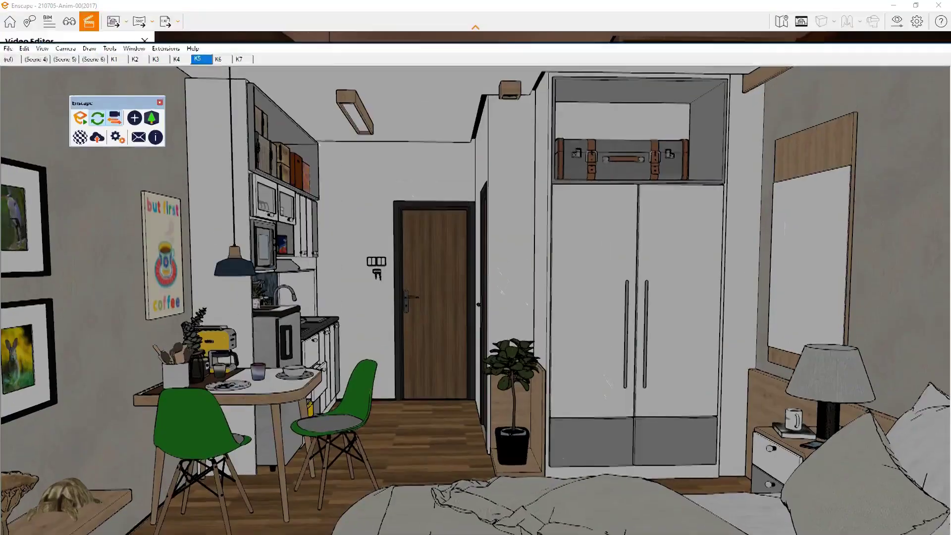
click(219, 29)
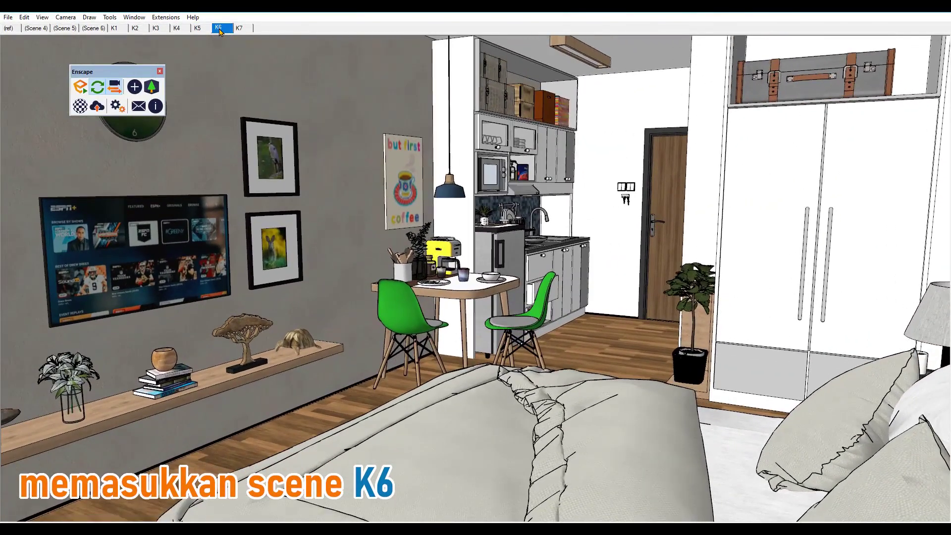
key(alt+Tab)
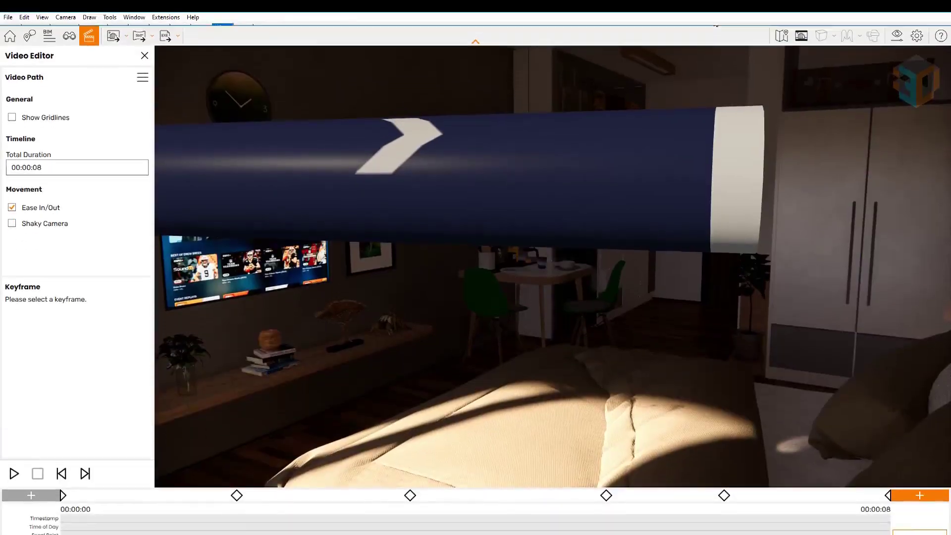
click(810, 482)
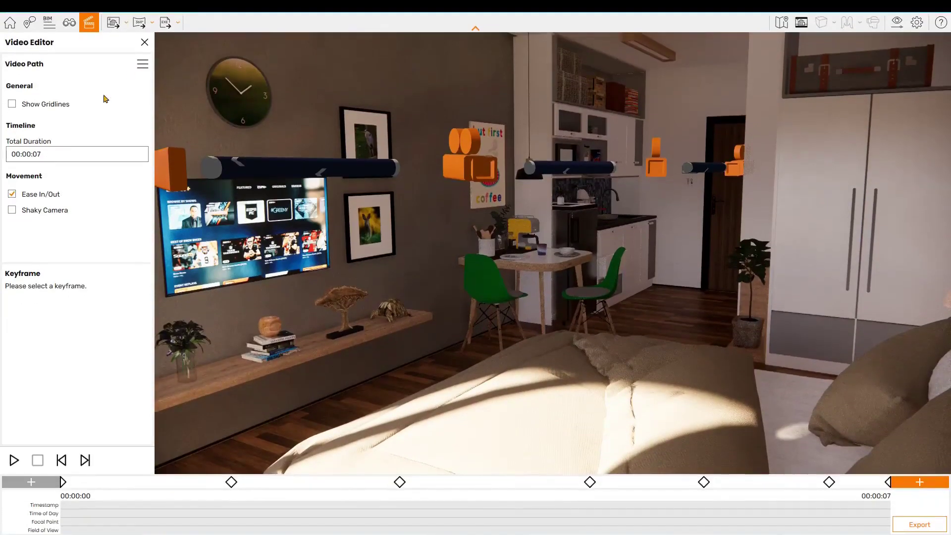
Step: Enter 25 seconds as the video path's Total Duration
click(60, 153)
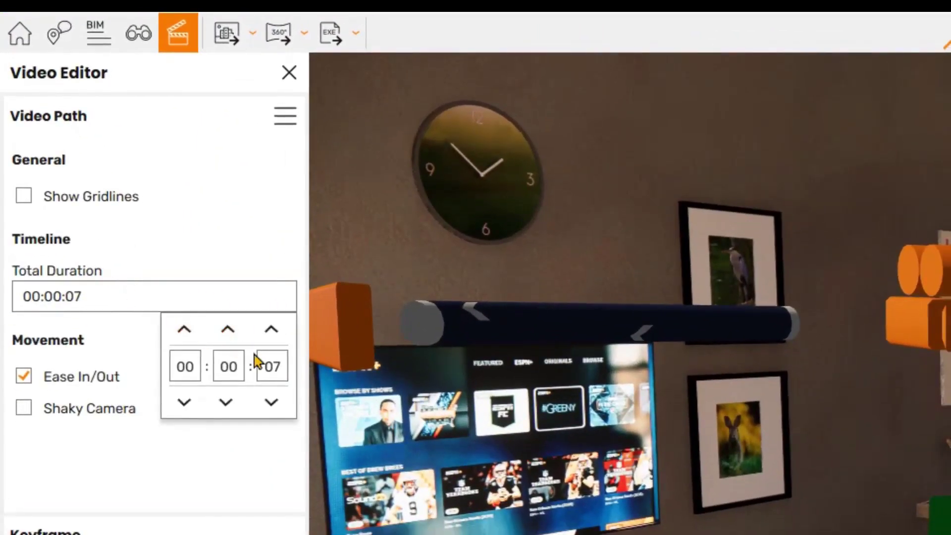
text(2)
text(5)
key(Return)
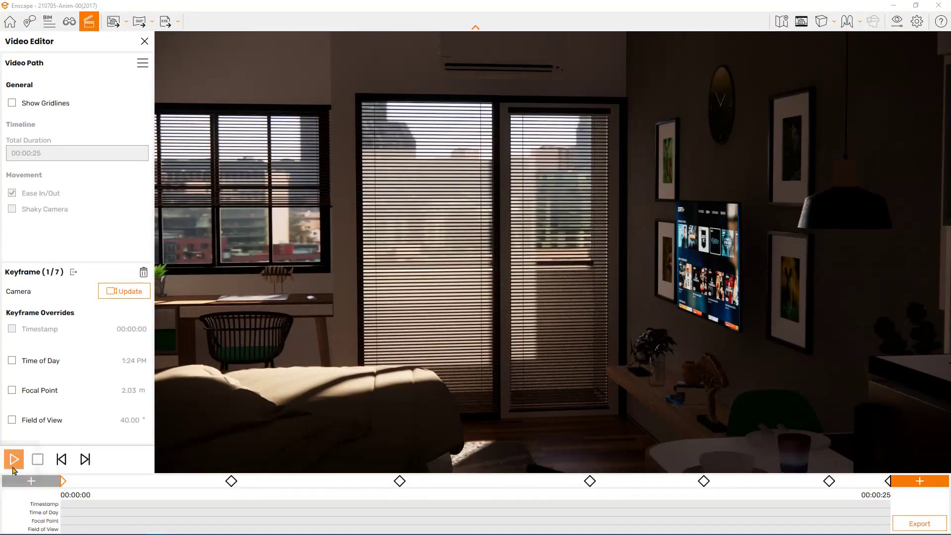
click(14, 459)
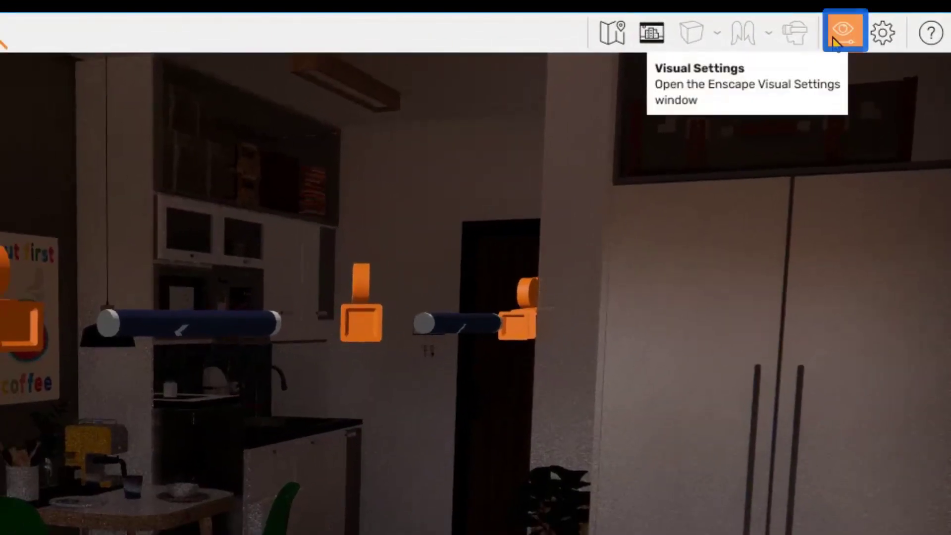
Step: Review the Image, Atmosphere, Sky and Output visual settings, then enable Auto Exposure
click(833, 38)
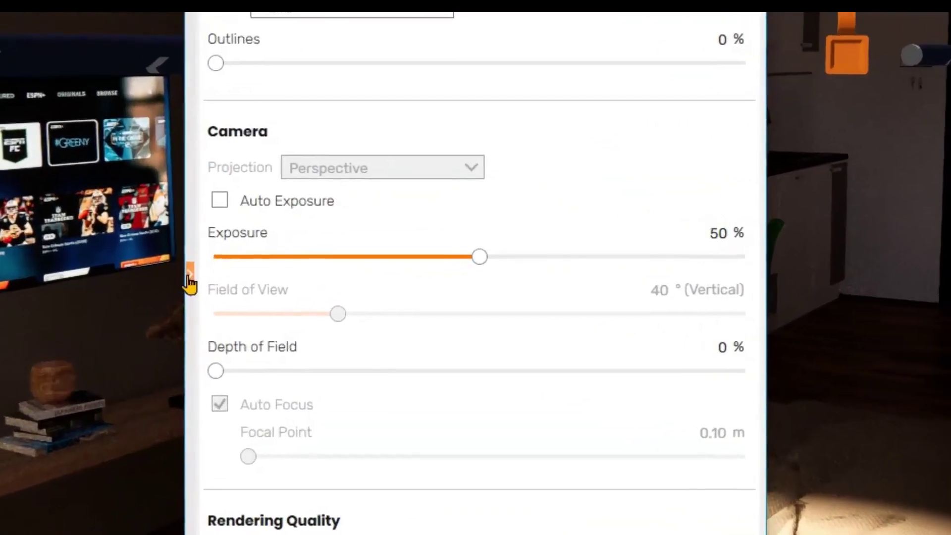
click(189, 273)
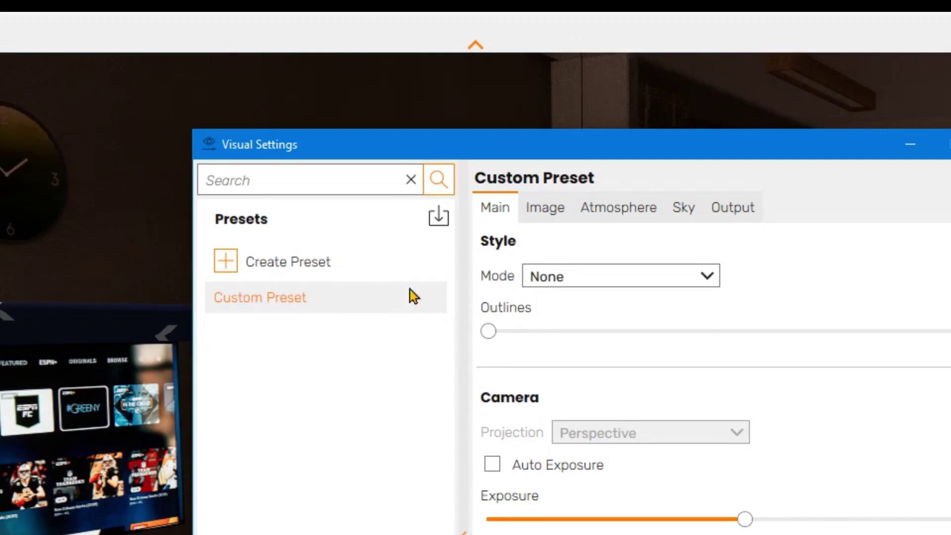
click(554, 212)
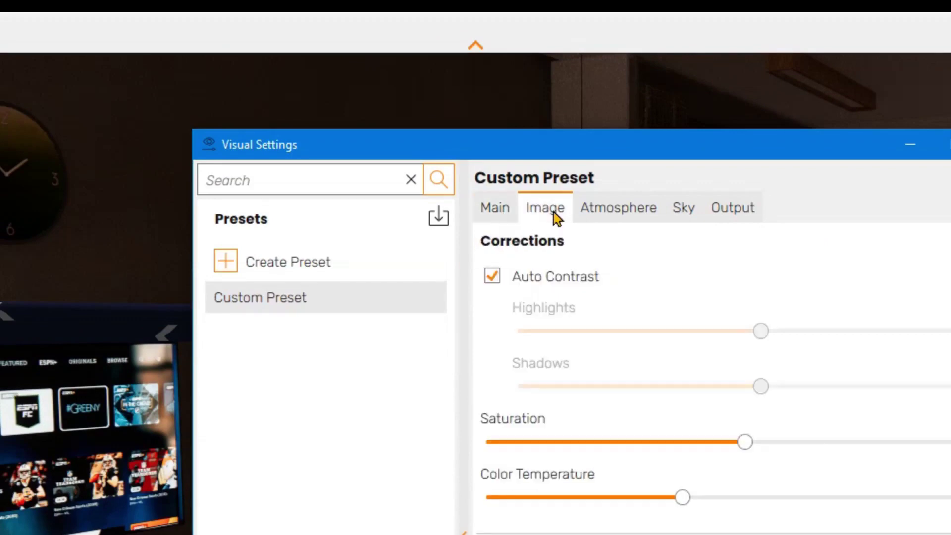
click(617, 213)
click(690, 214)
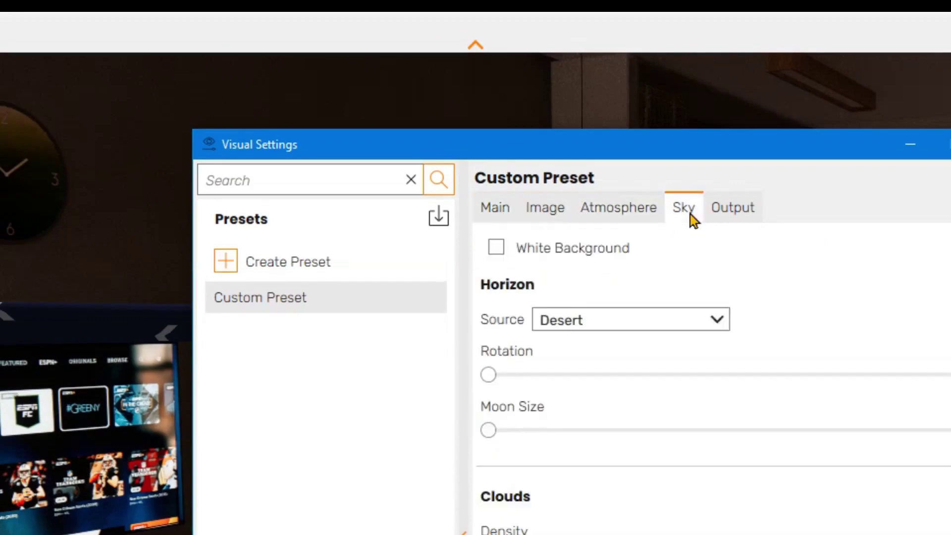
click(744, 215)
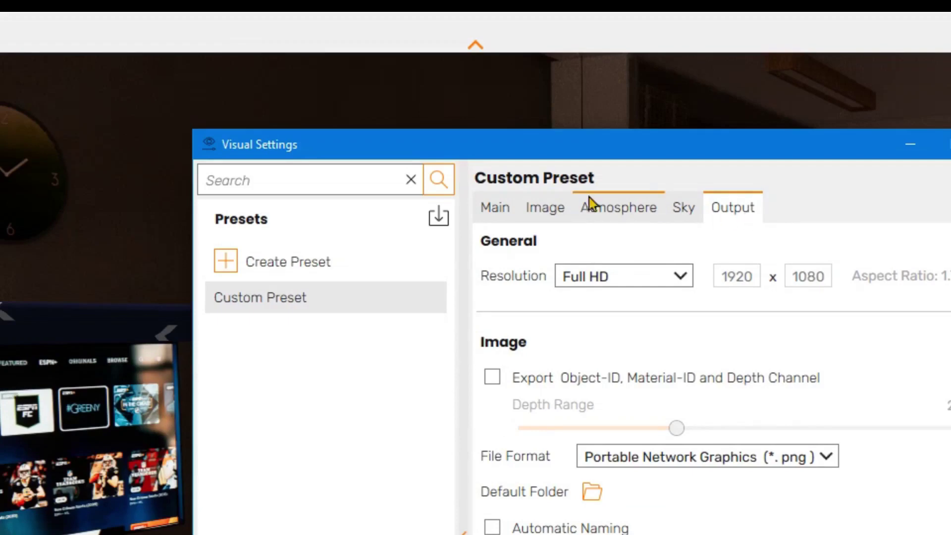
click(497, 208)
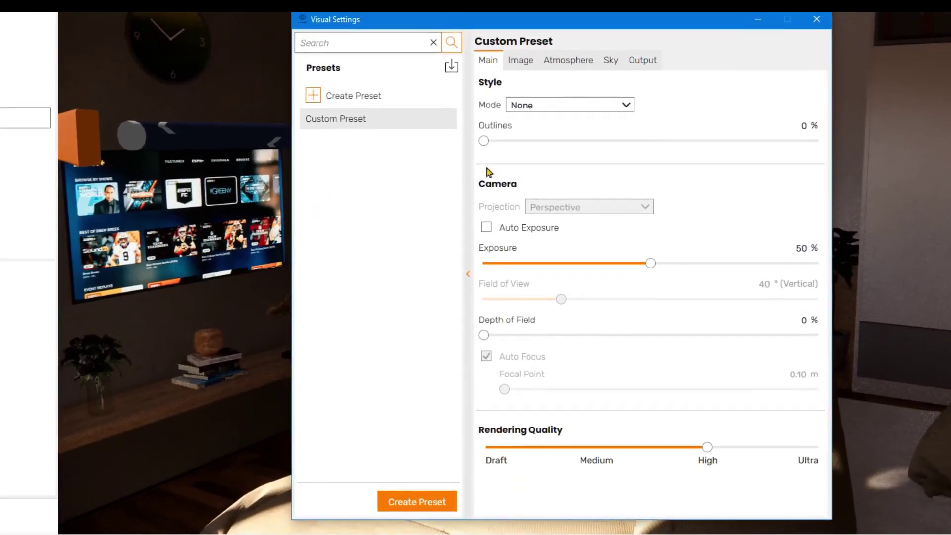
click(486, 228)
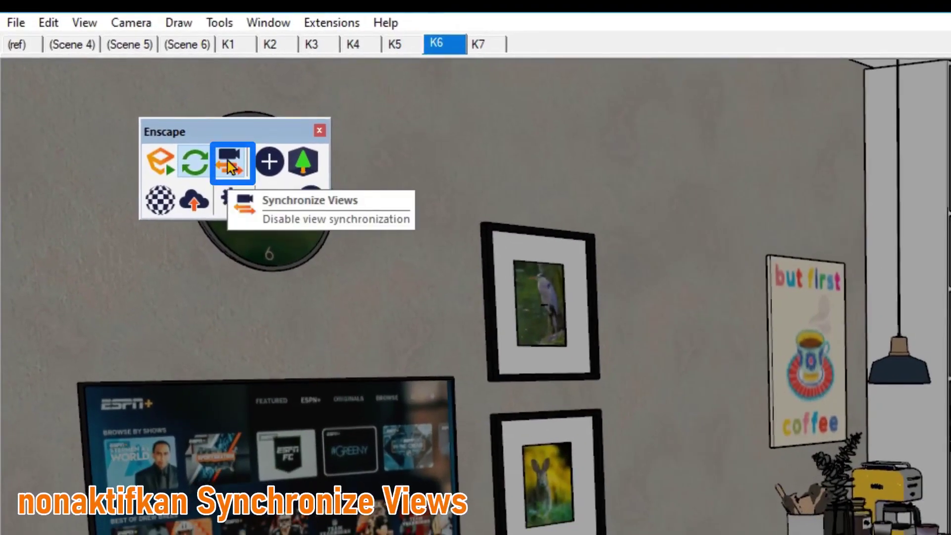
Step: Turn off Synchronize Views on the Enscape toolbar in SketchUp
click(229, 165)
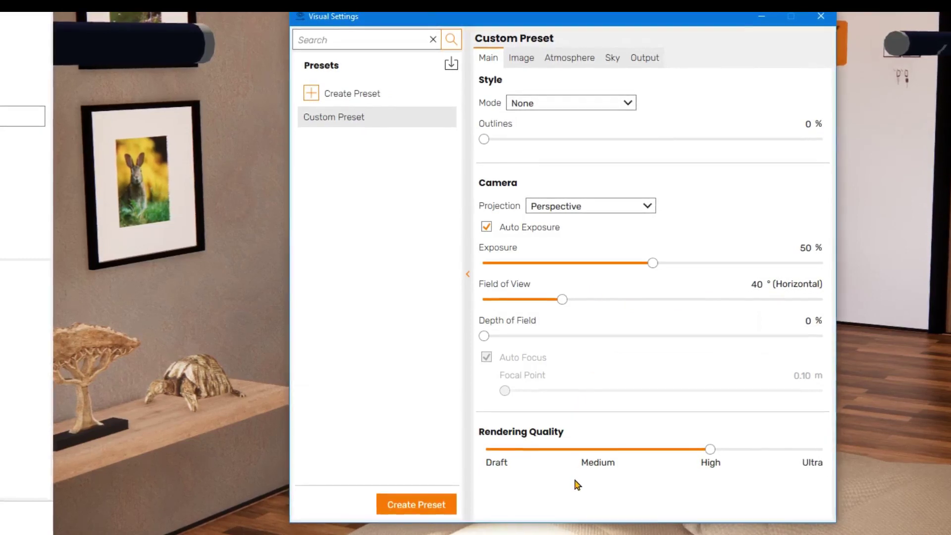
Step: Browse the Image, Atmosphere and Output tabs, then set the Sky horizon source to Town
click(520, 58)
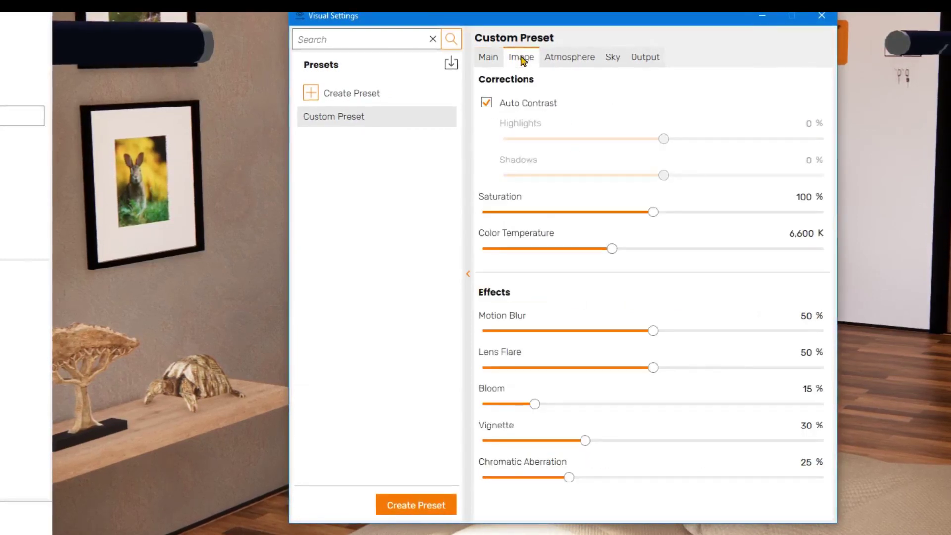
click(568, 60)
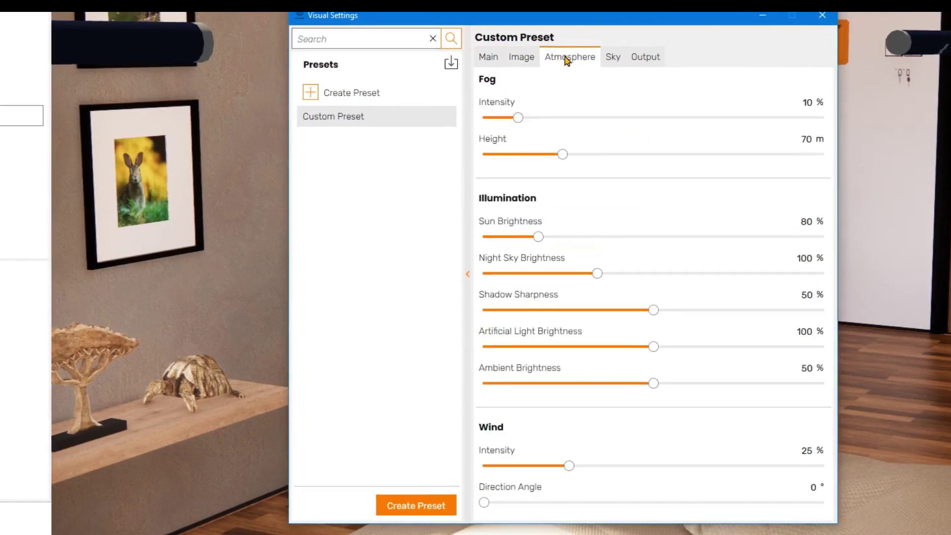
click(645, 63)
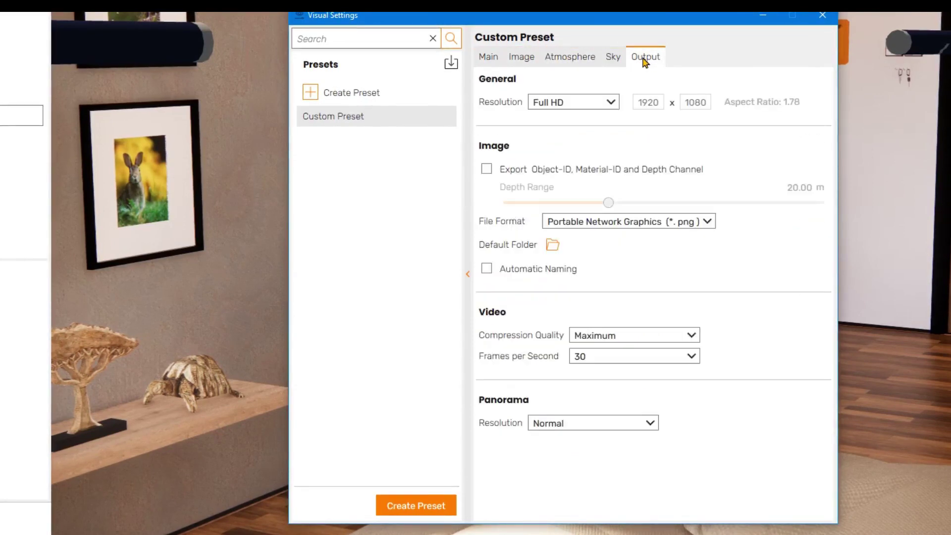
click(615, 60)
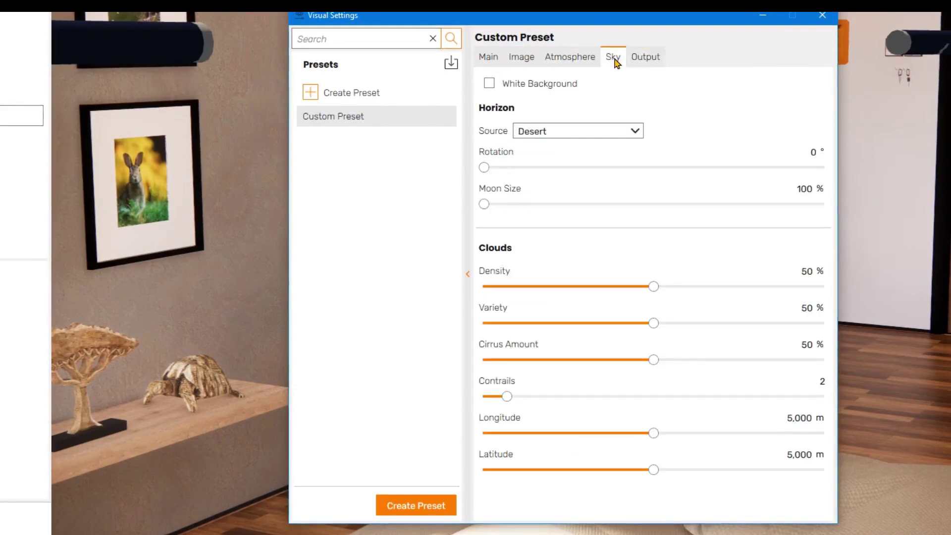
click(634, 131)
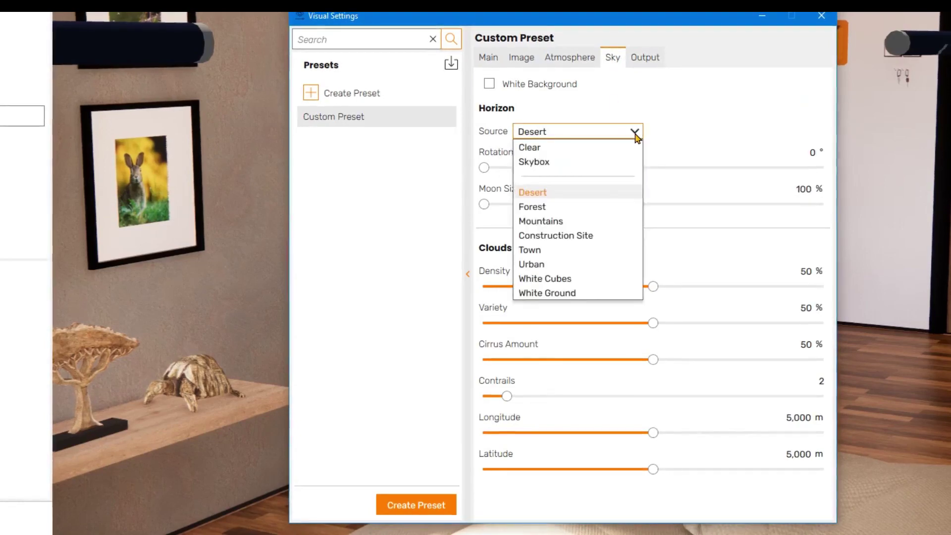
click(597, 251)
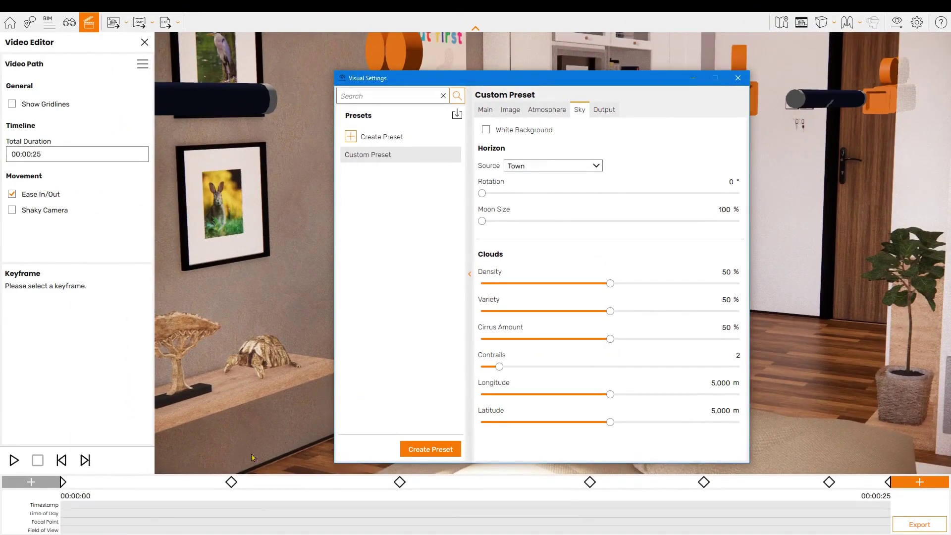
Step: At keyframe 2, compare the Desert horizon, keep Town, and close Visual Settings
click(232, 483)
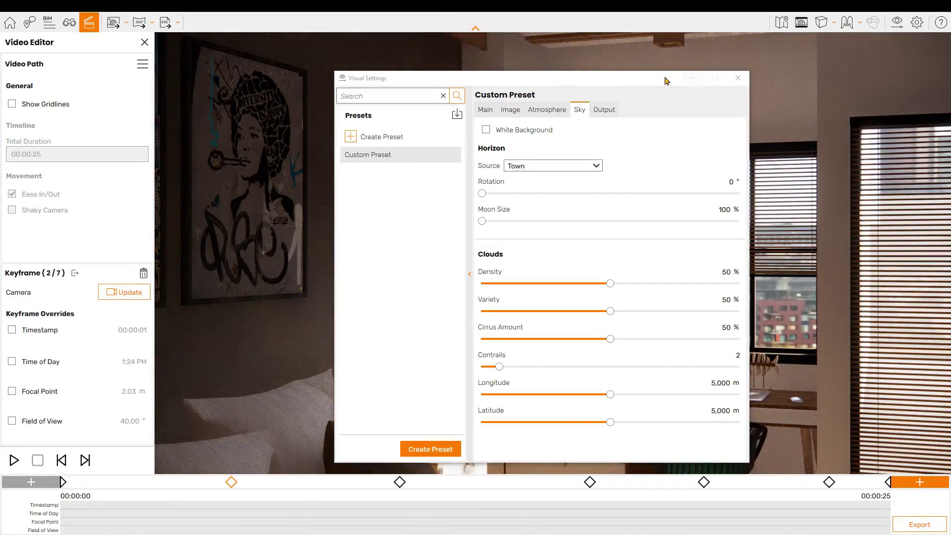
drag(645, 83, 385, 68)
click(292, 150)
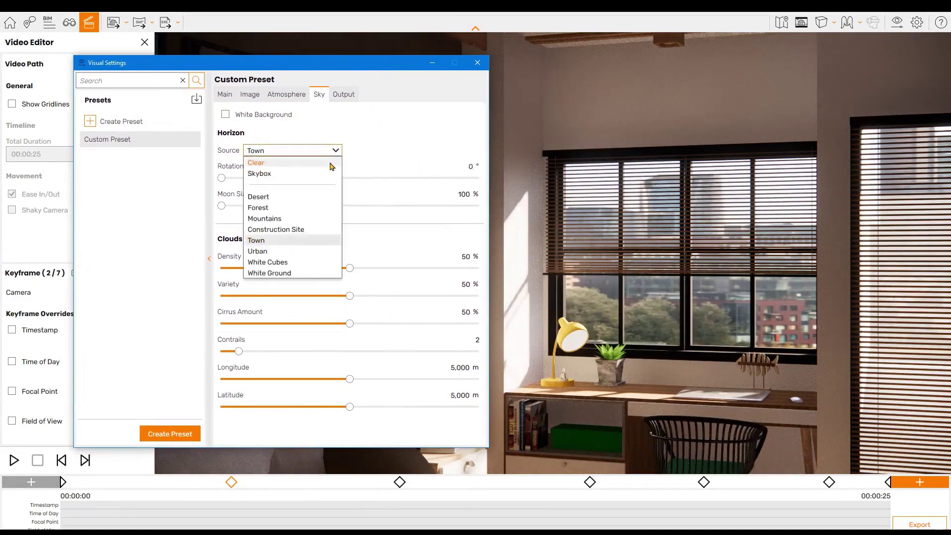
click(265, 196)
click(292, 150)
click(317, 239)
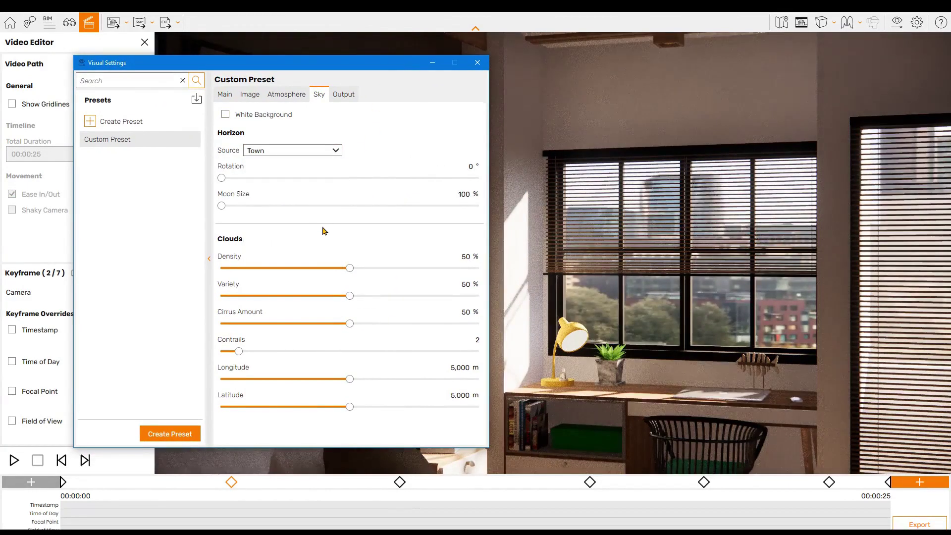
click(432, 63)
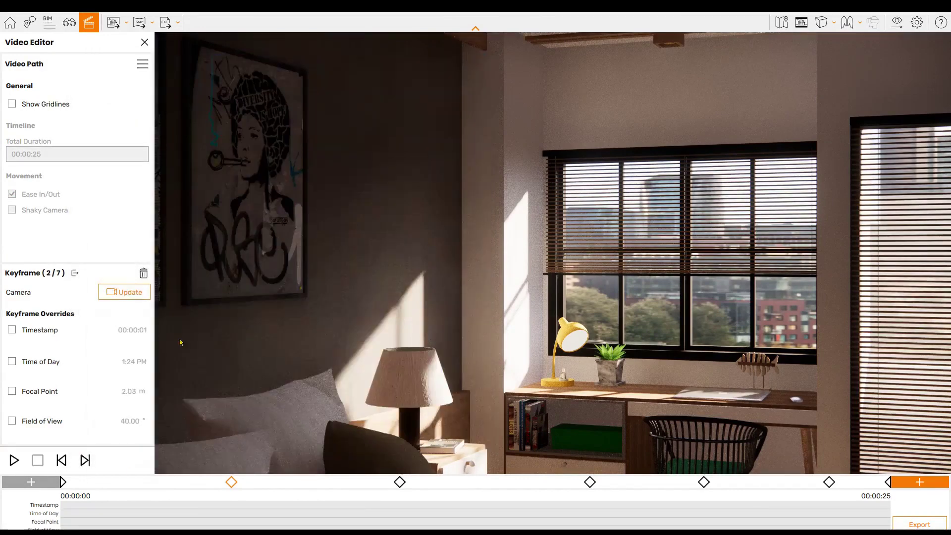
Step: Play the video path preview from keyframe 1, then select keyframe 3
click(63, 483)
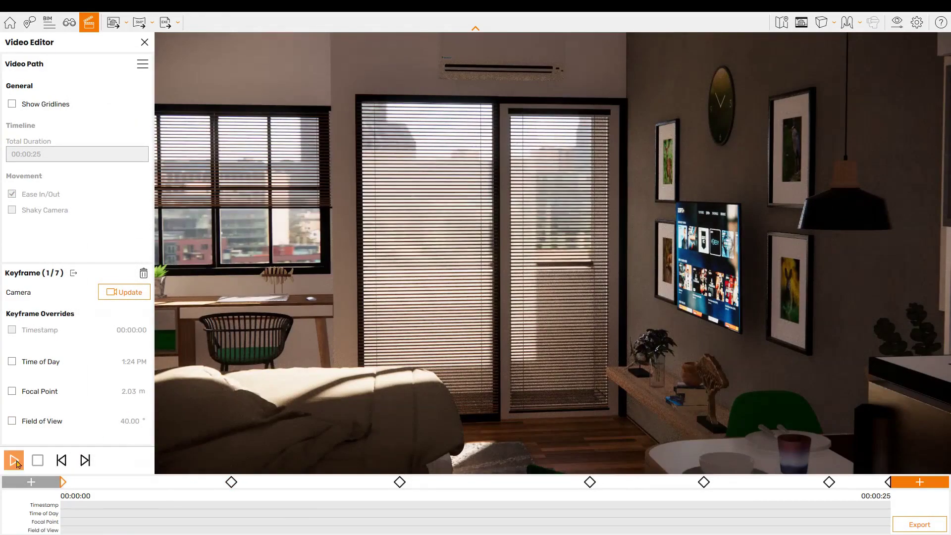
click(14, 461)
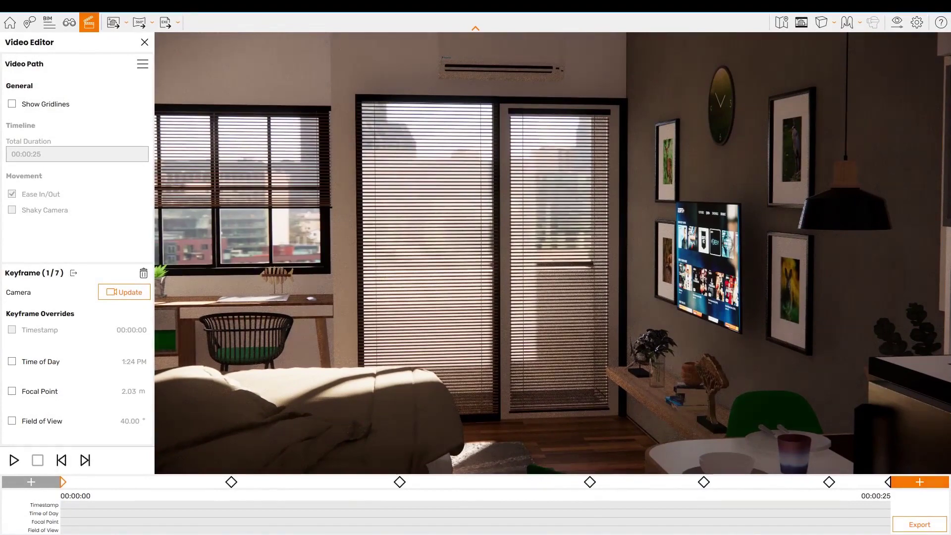
click(400, 481)
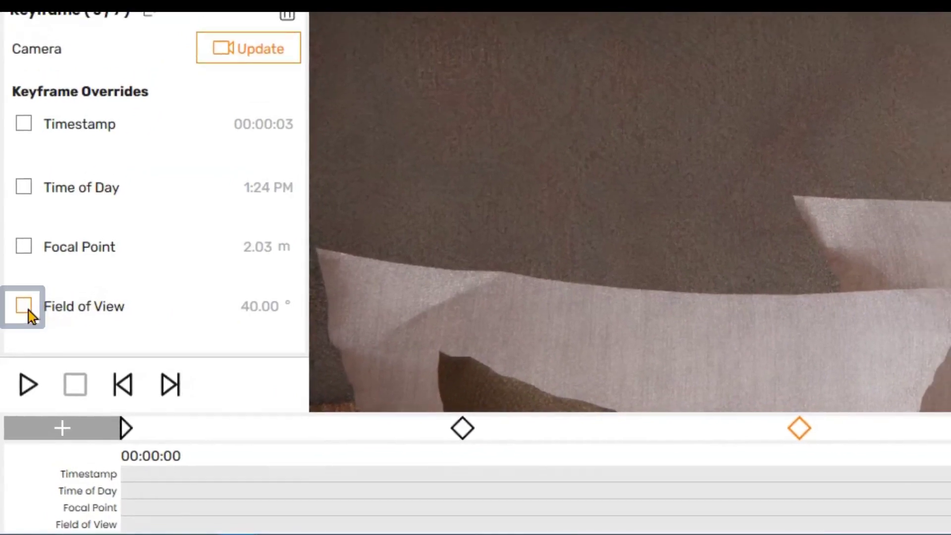
Step: Enable keyframe 3's field-of-view override and set it to 55°
click(29, 309)
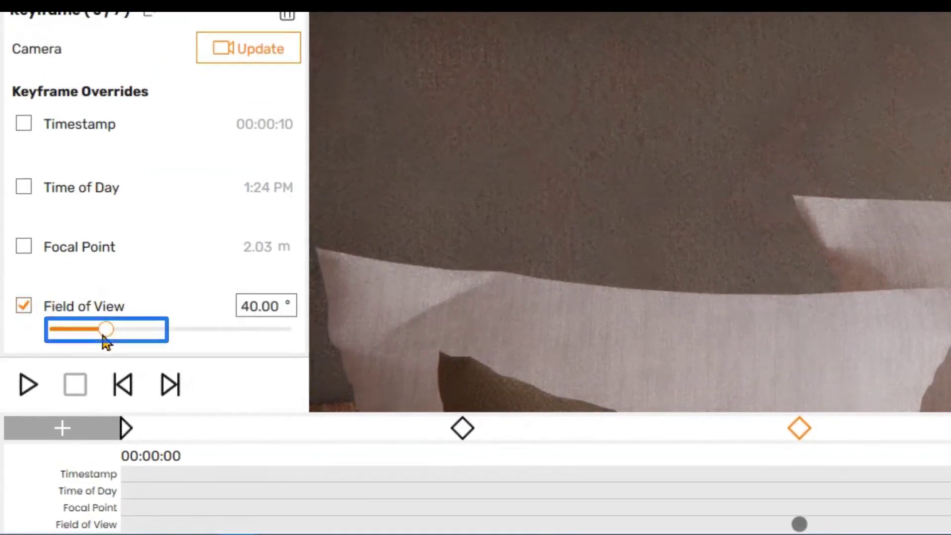
drag(134, 336, 130, 335)
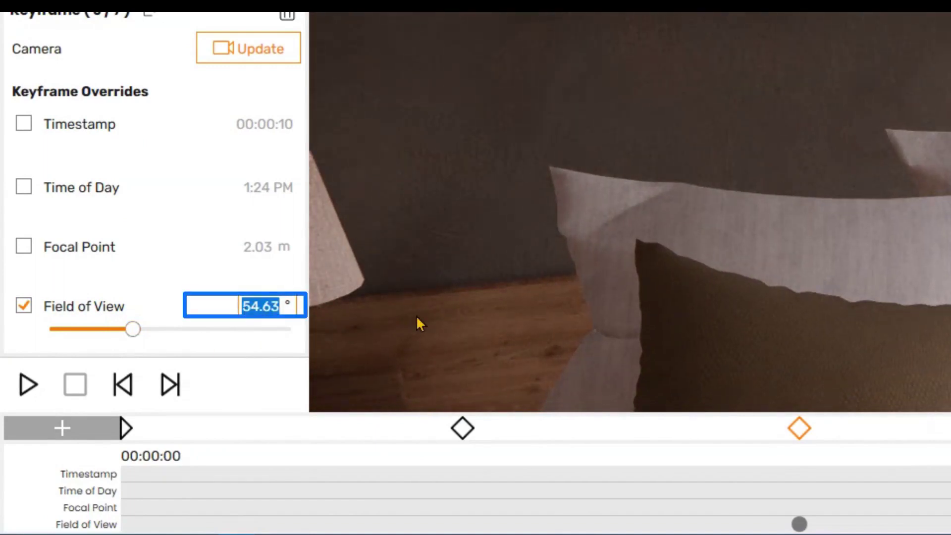
text(55)
key(Return)
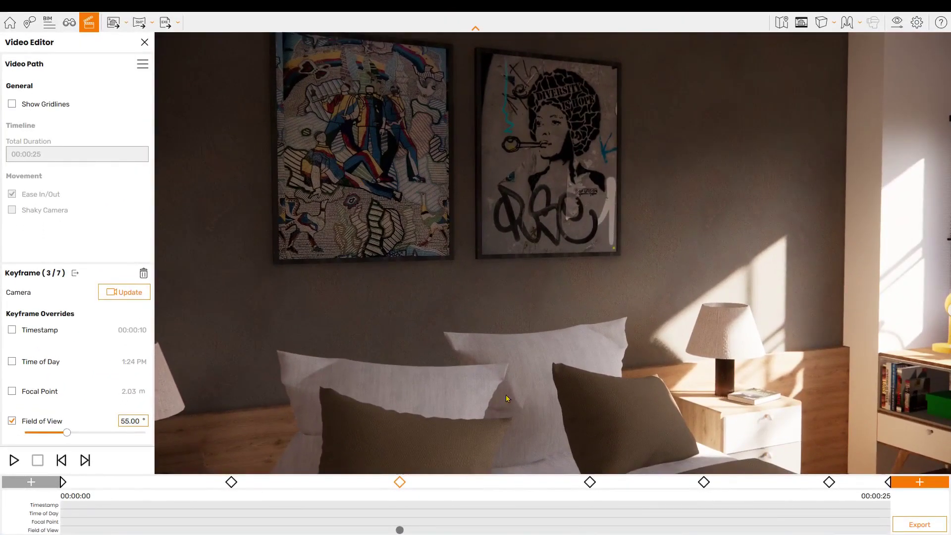
Step: Set keyframe 7's field-of-view override to 45°, then move to keyframe 5
click(889, 483)
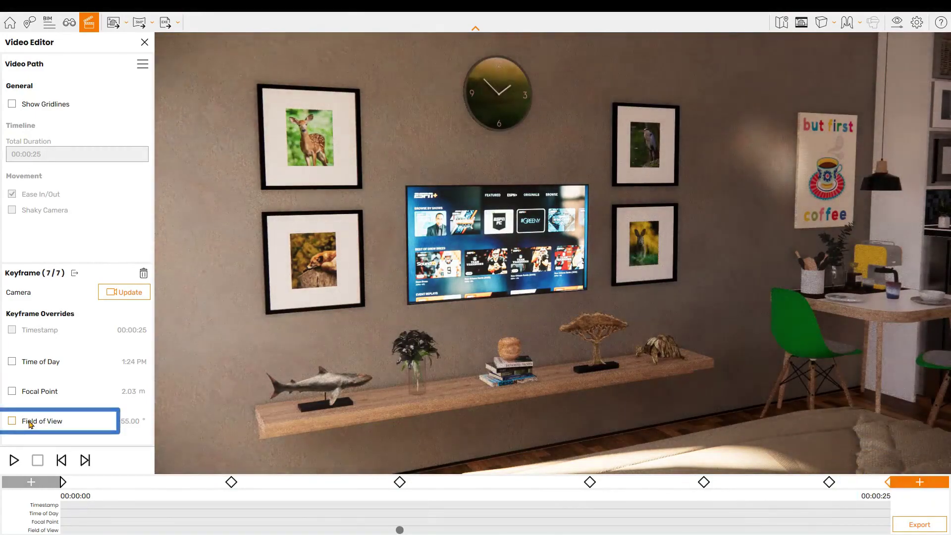
double_click(122, 422)
text(4)
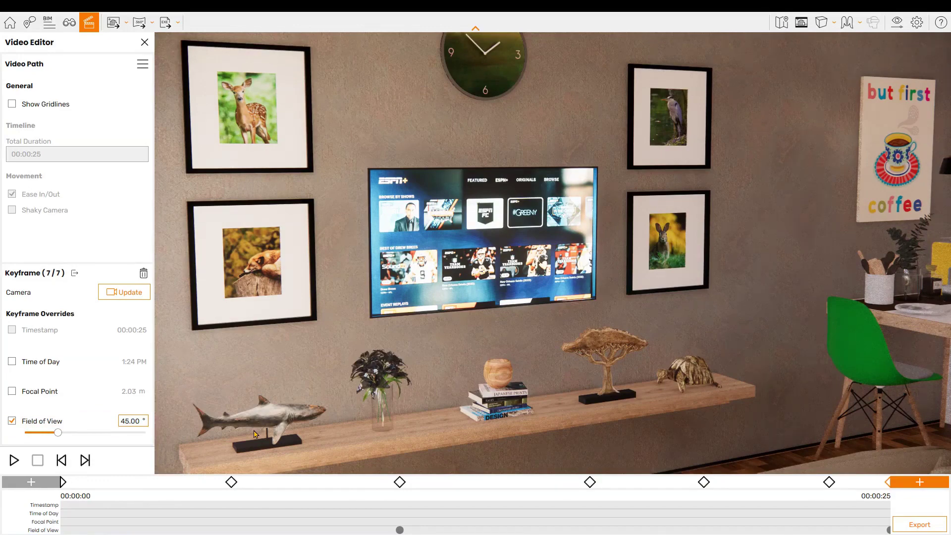
click(828, 483)
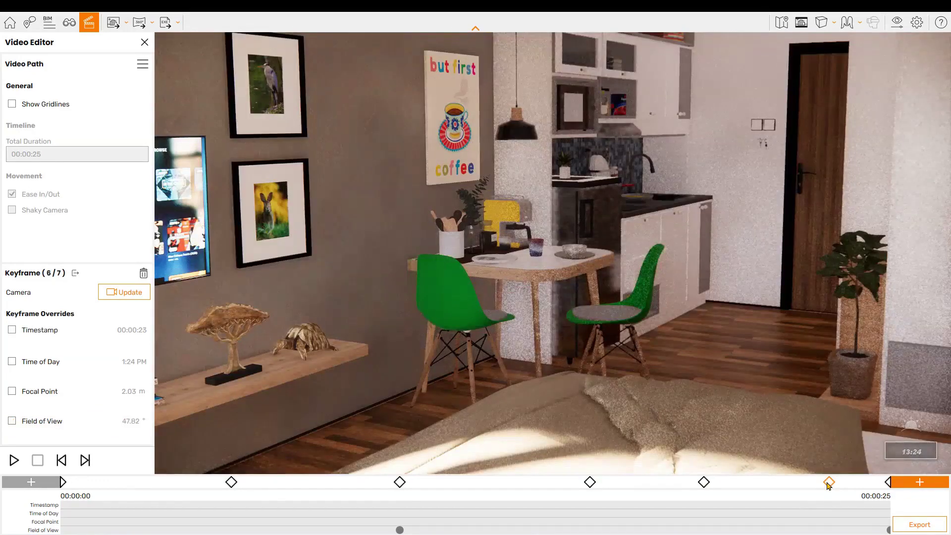
click(703, 482)
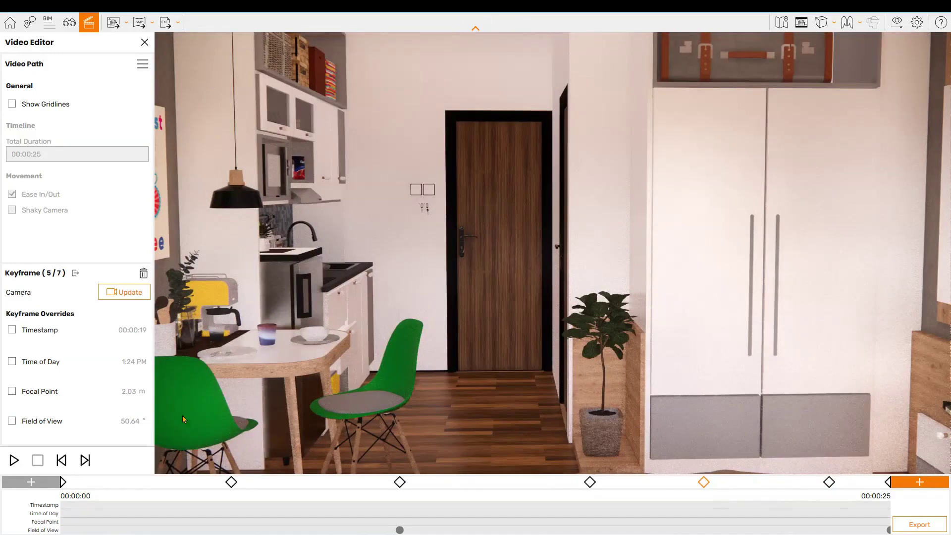
Step: Export the tour as a Full HD 30 fps MP4 named K1-K7 in the animasi folder
click(64, 484)
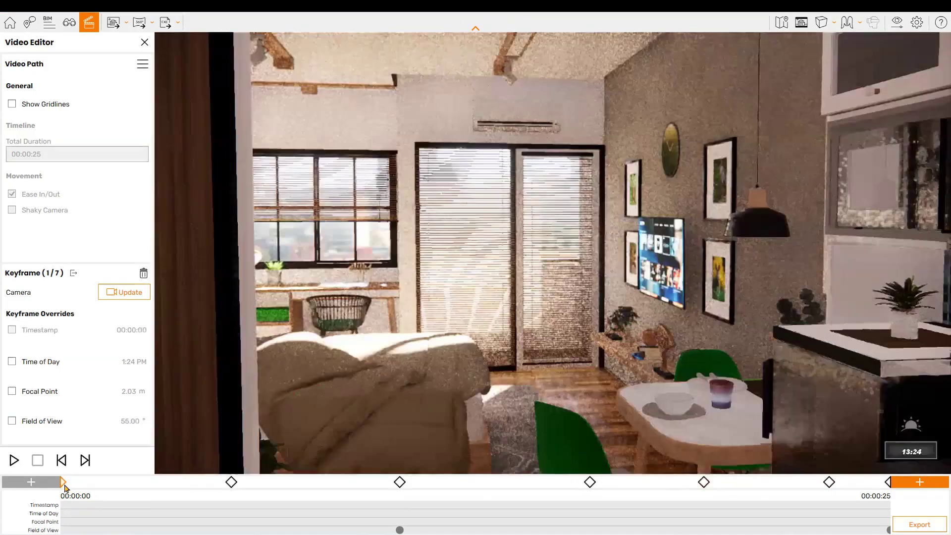
click(919, 525)
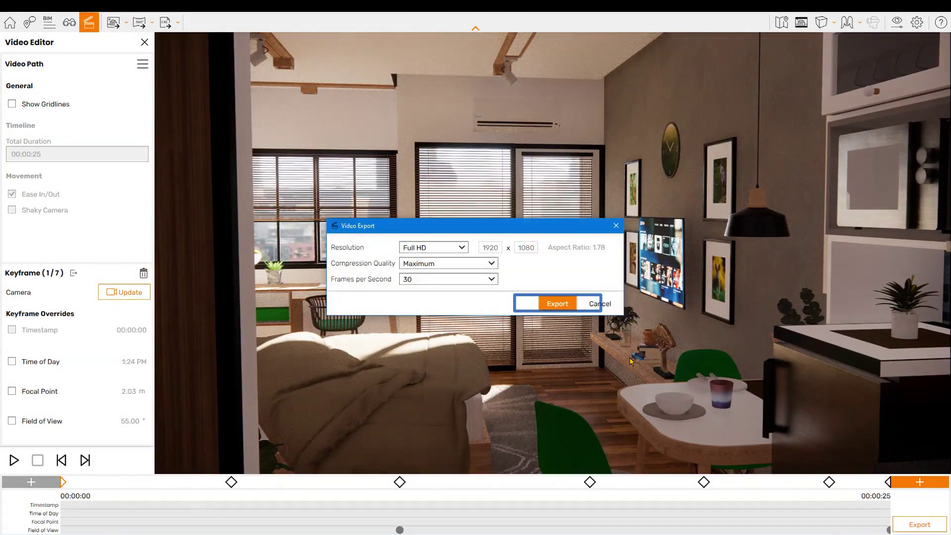
click(557, 304)
text(K1-K7)
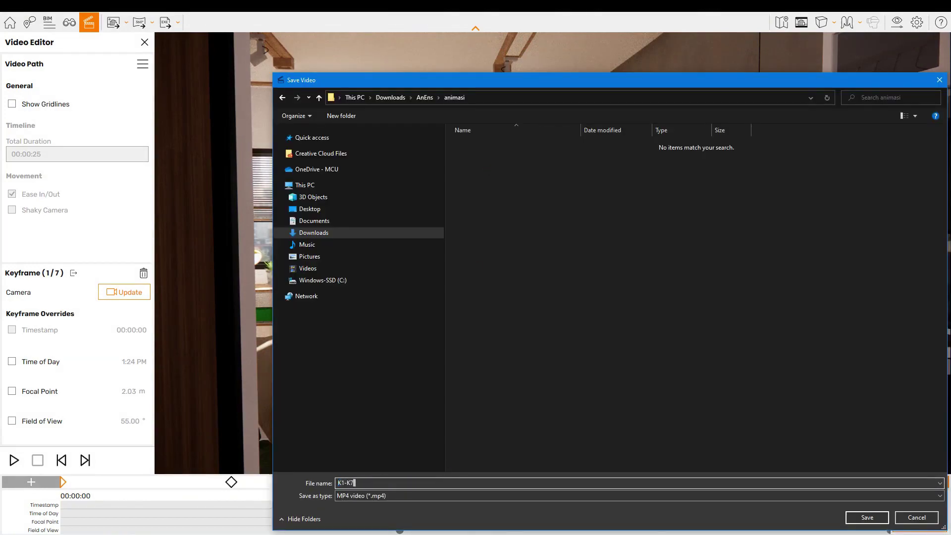
click(279, 187)
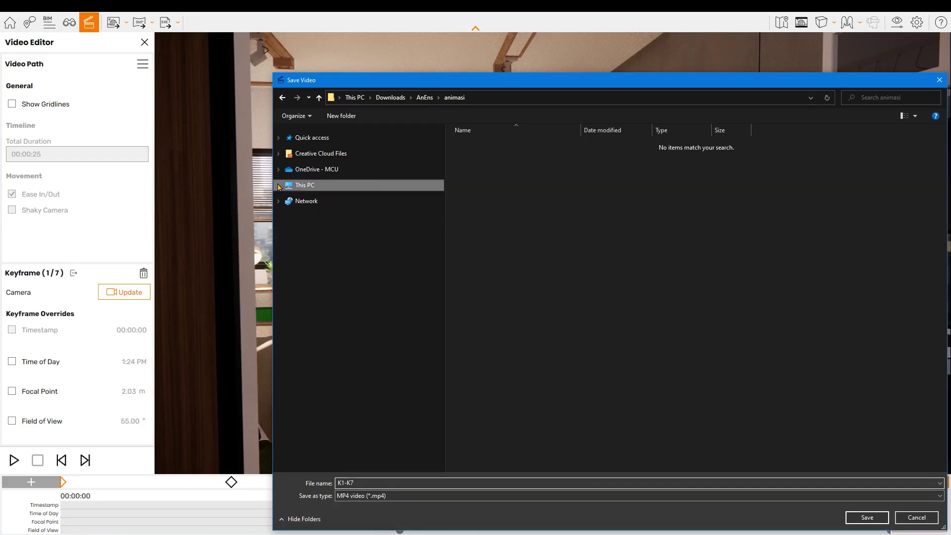
click(867, 518)
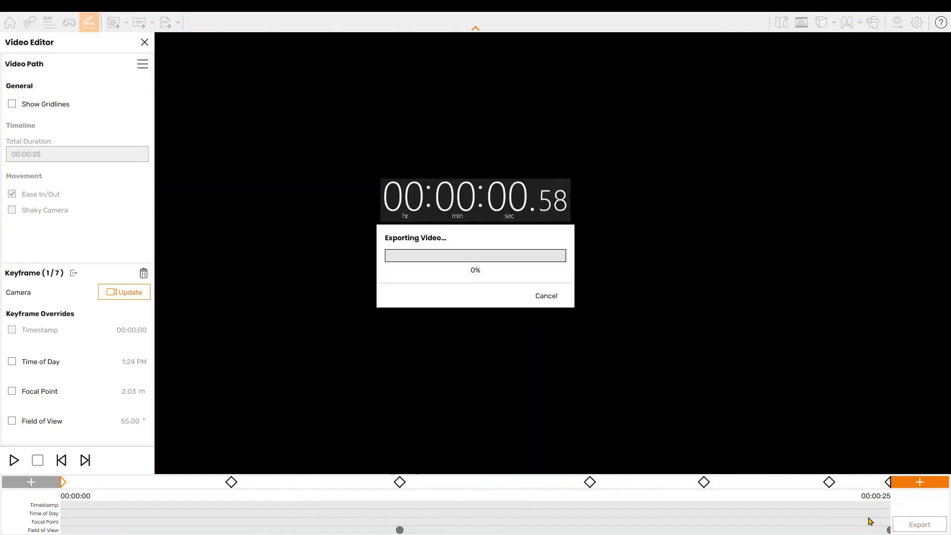